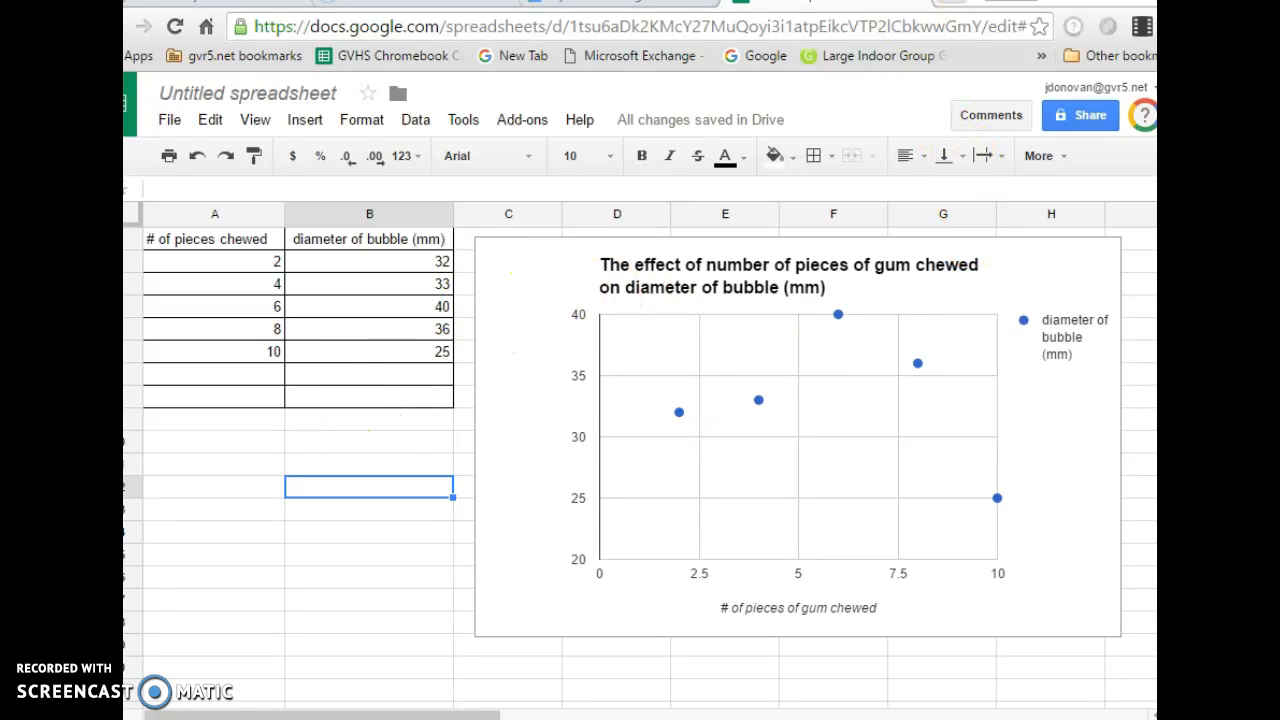
- Go to Google Drive in a new browser tab and create a blank Google Sheets spreadsheet
{"action": "left_click", "coordinate": [945, 10]}
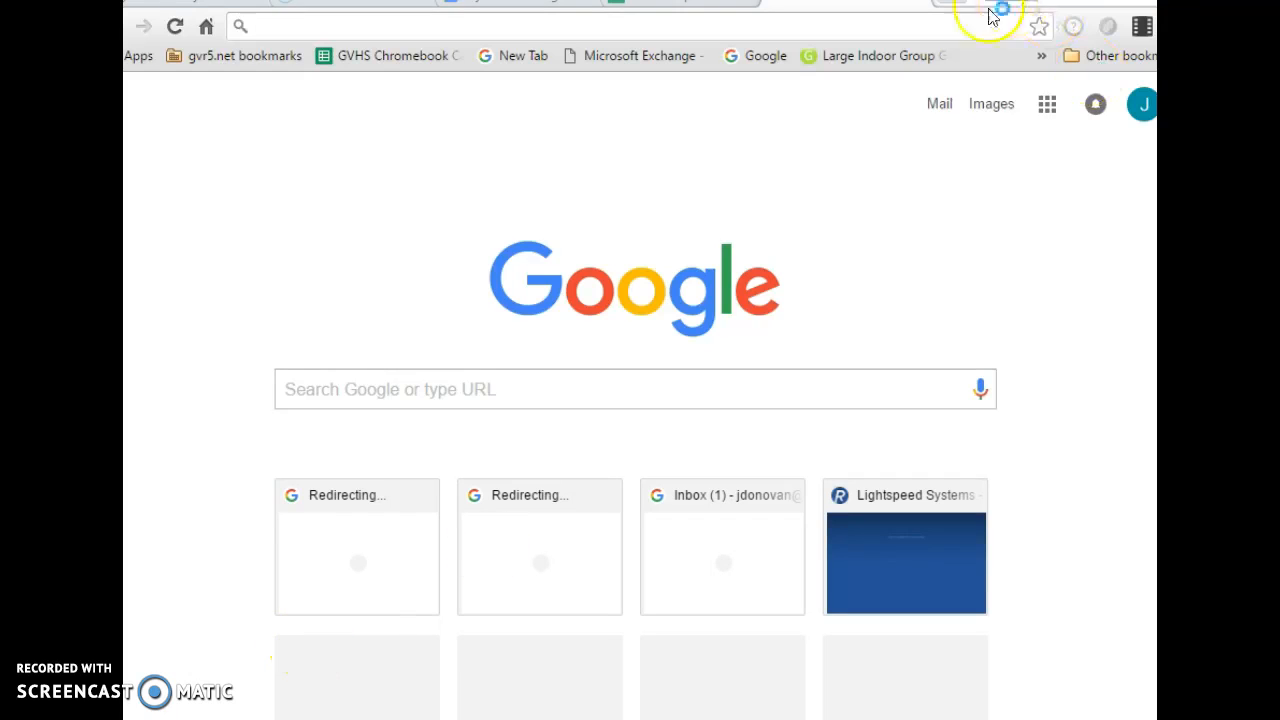
{"action": "left_click", "coordinate": [1047, 104]}
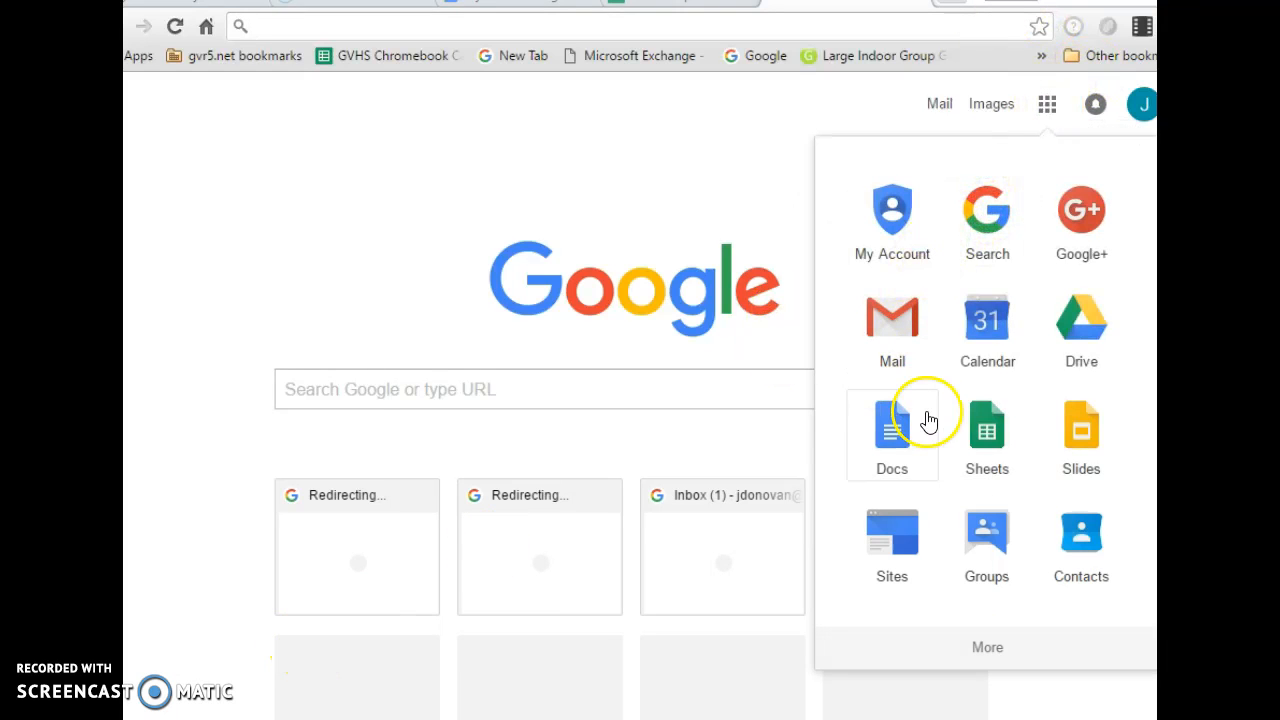
{"action": "left_click", "coordinate": [987, 440]}
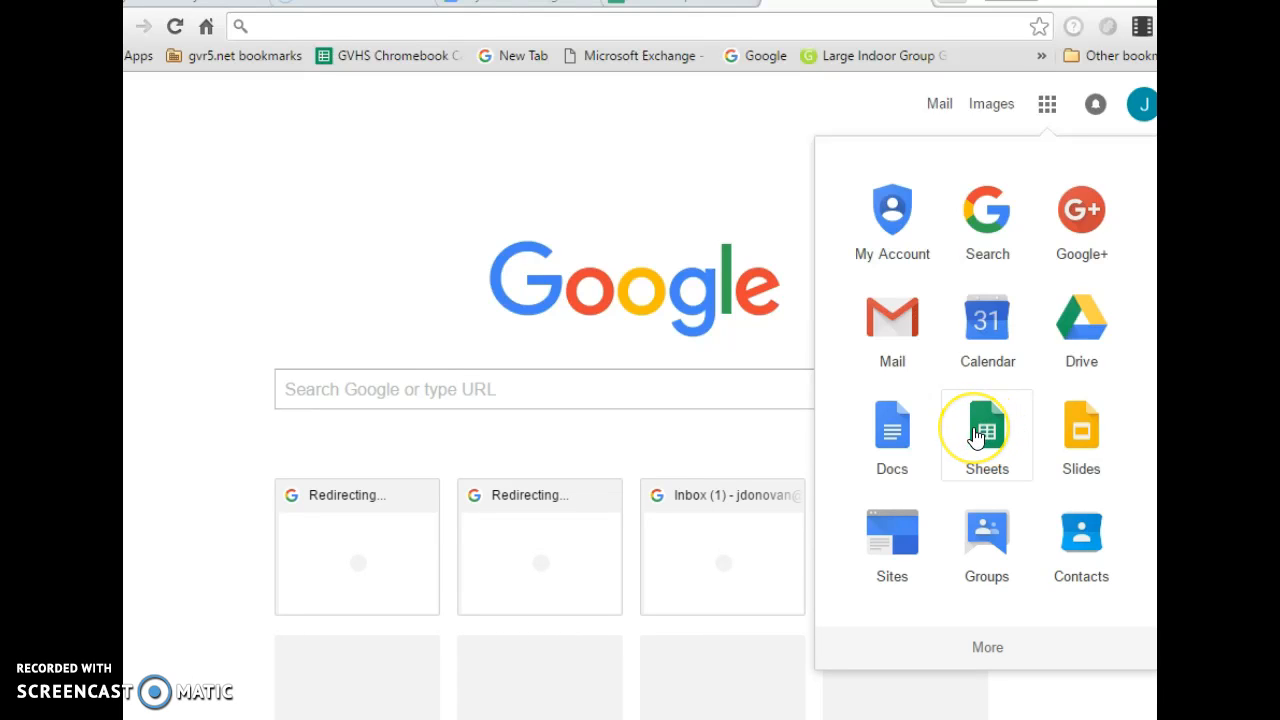
{"action": "left_click", "coordinate": [1108, 333]}
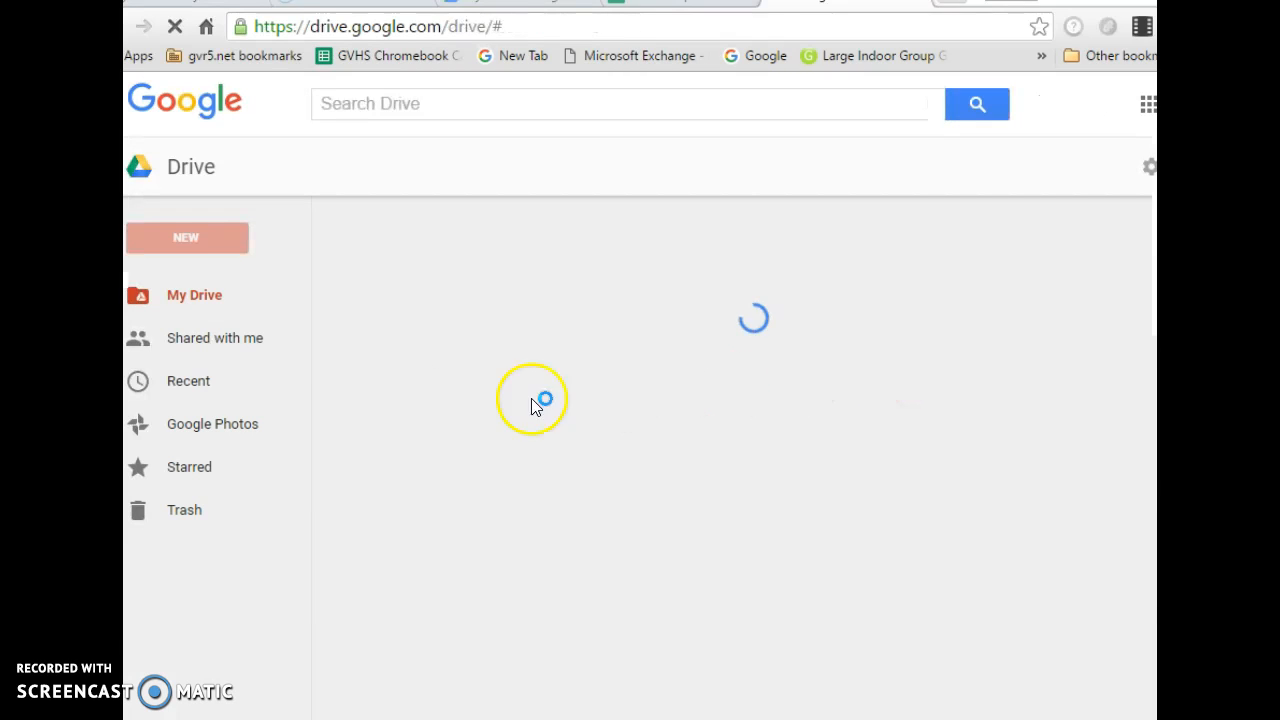
{"action": "left_click", "coordinate": [184, 252]}
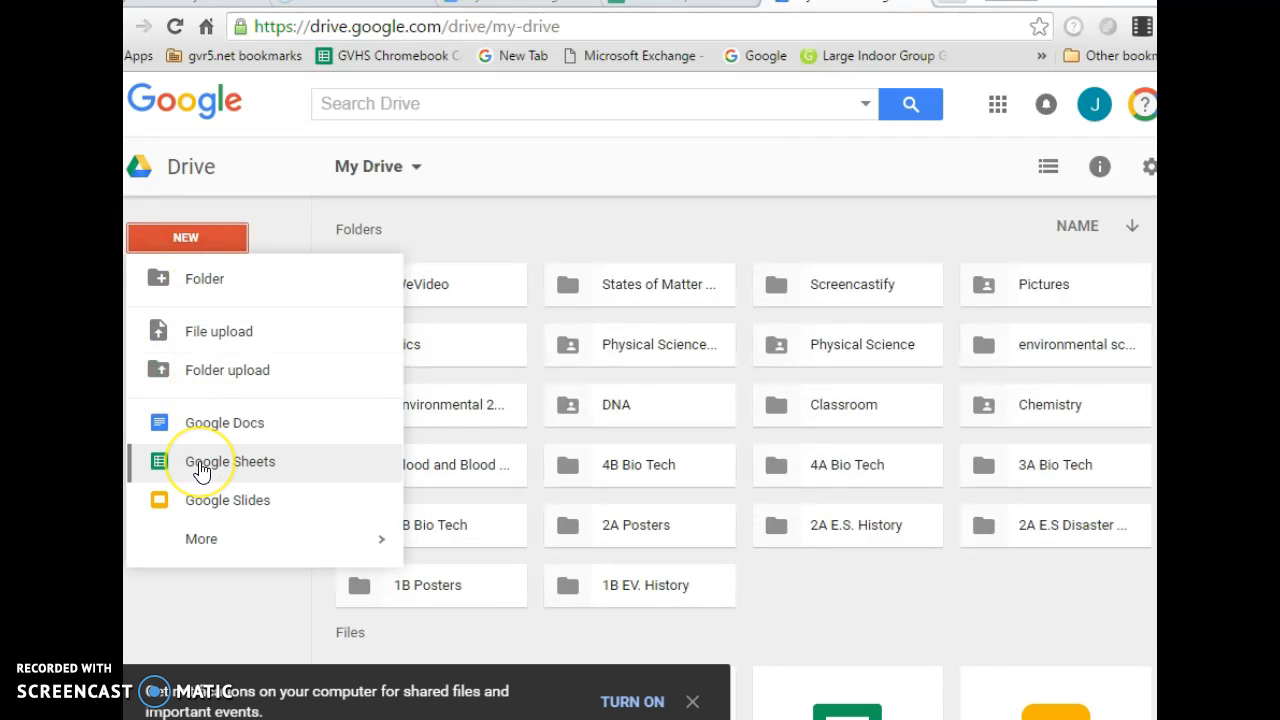
{"action": "left_click", "coordinate": [203, 471]}
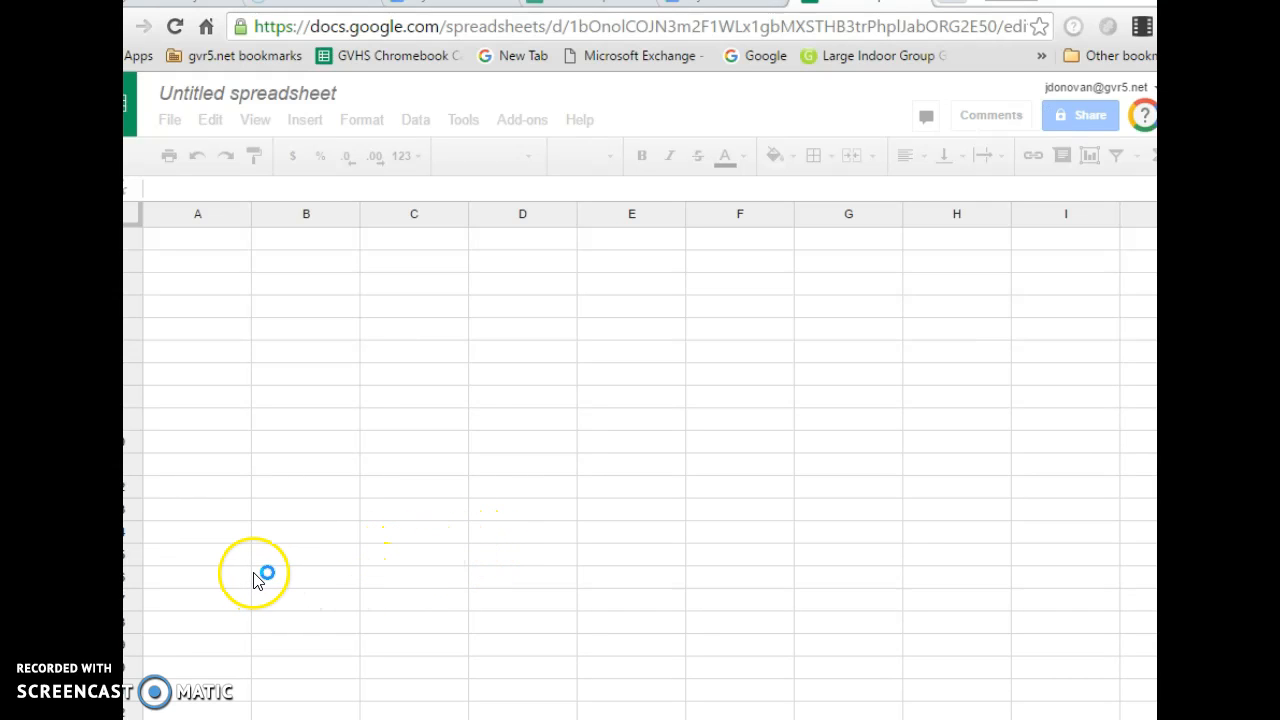
- Rename the spreadsheet with the author's name followed by "Bubble Gum Lab"
{"action": "left_click", "coordinate": [332, 97]}
{"action": "key", "text": "BackSpace"}
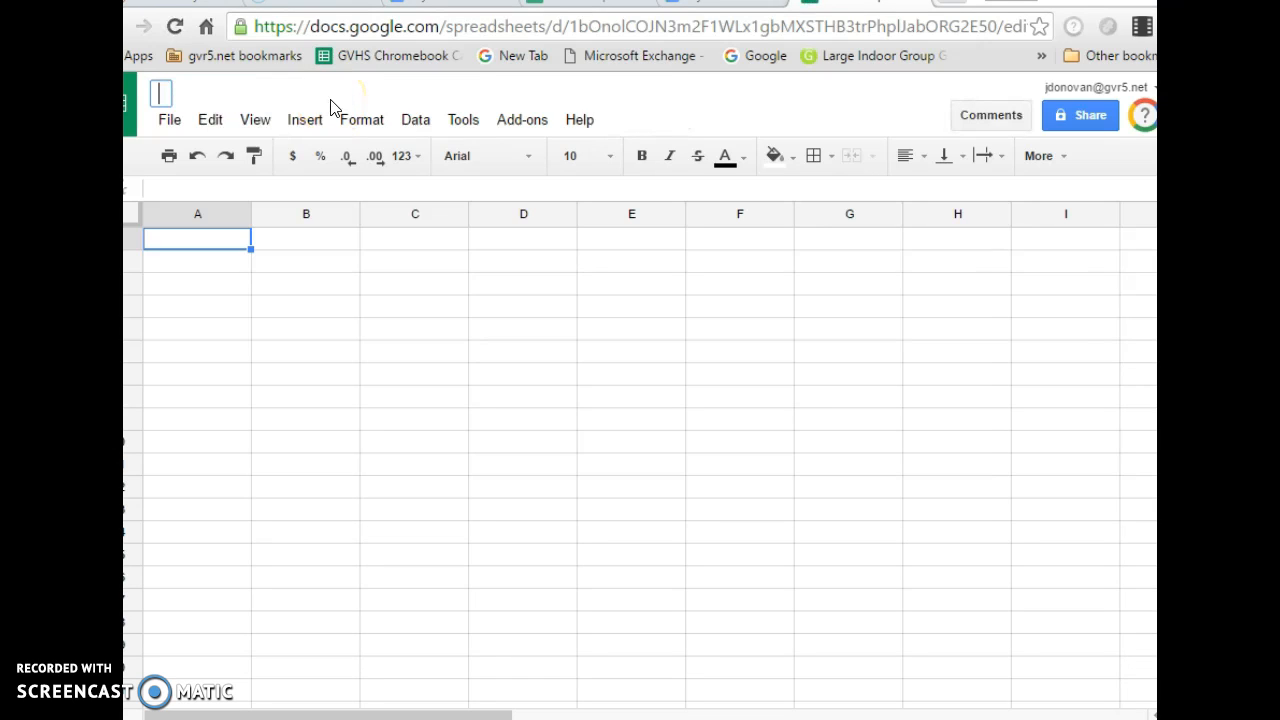
{"action": "type", "text": "J.Donov"}
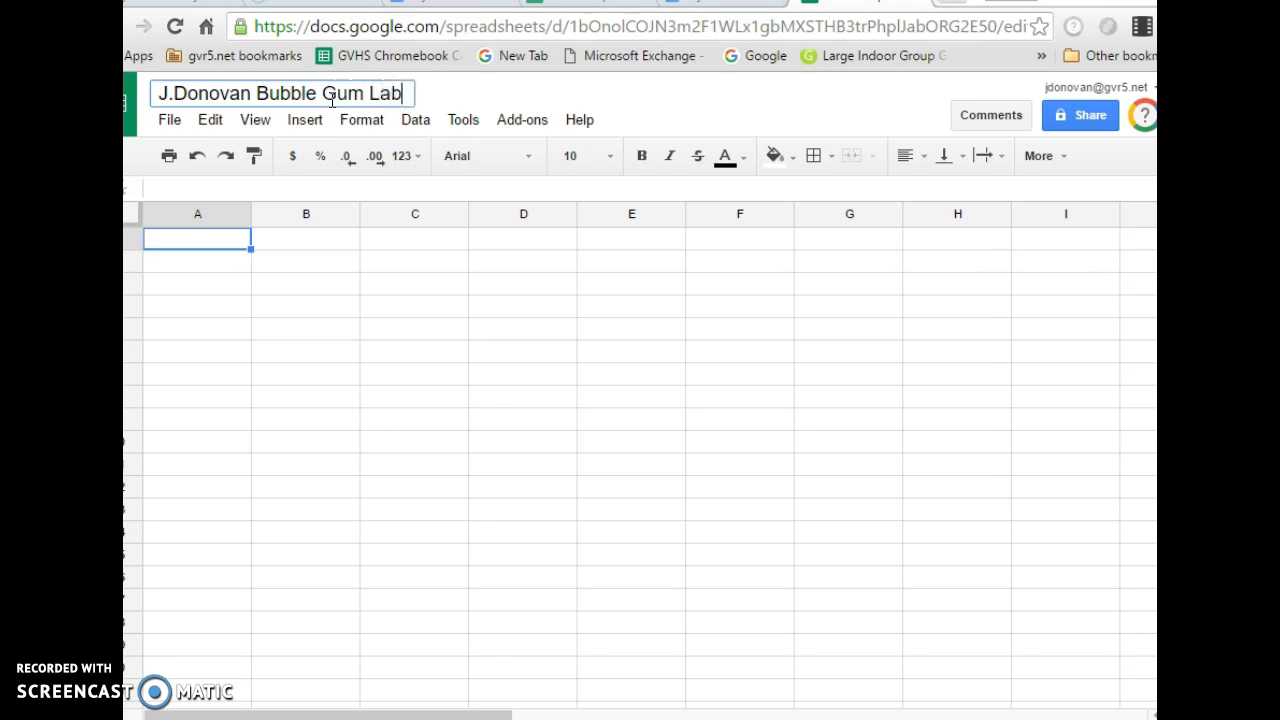
{"action": "type", "text": "an Bubble Gum Lab"}
{"action": "left_click", "coordinate": [192, 244]}
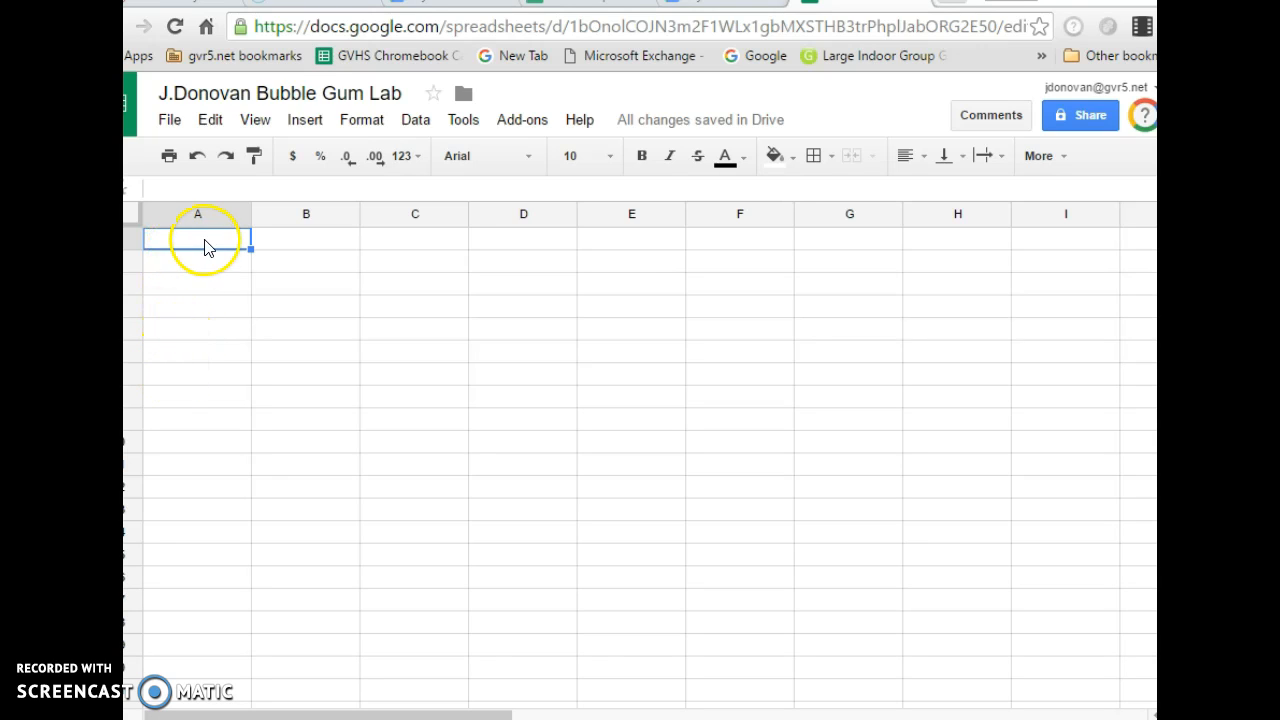
- Apply all borders to the cell range A1:B6
{"action": "left_click_drag", "start_coordinate": [181, 243], "coordinate": [310, 355]}
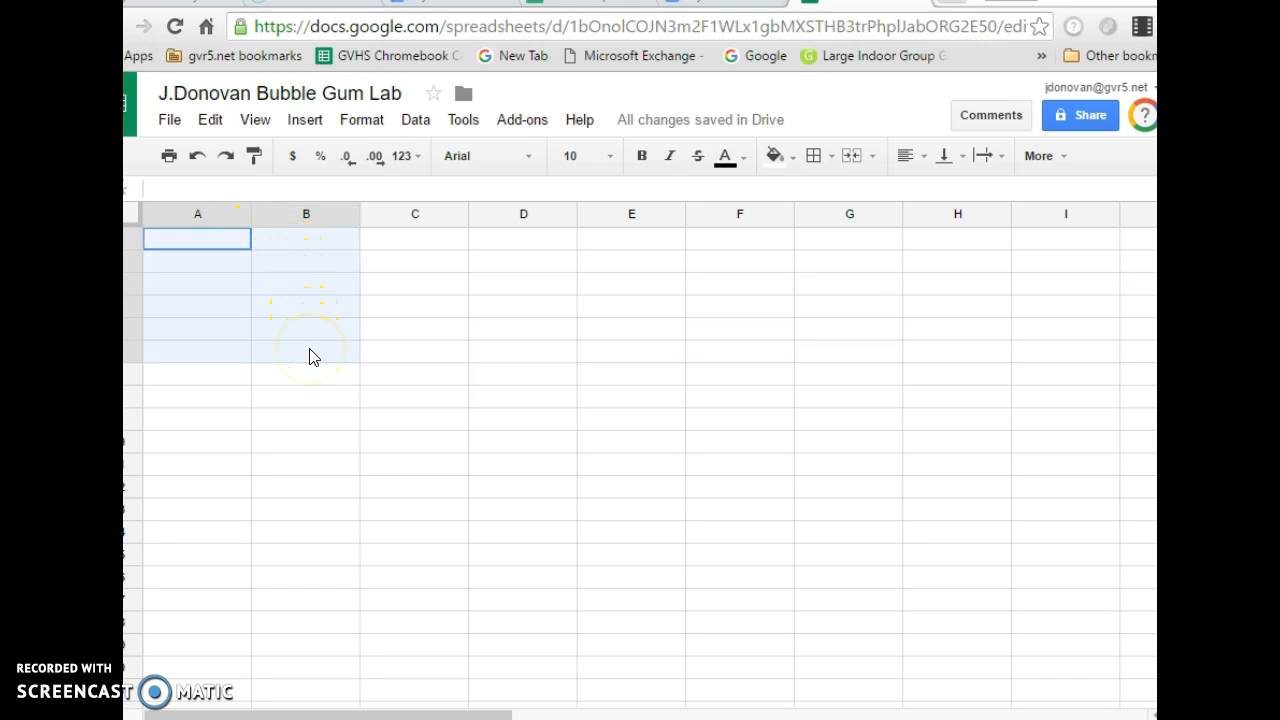
{"action": "left_click_drag", "start_coordinate": [310, 355], "coordinate": [310, 356]}
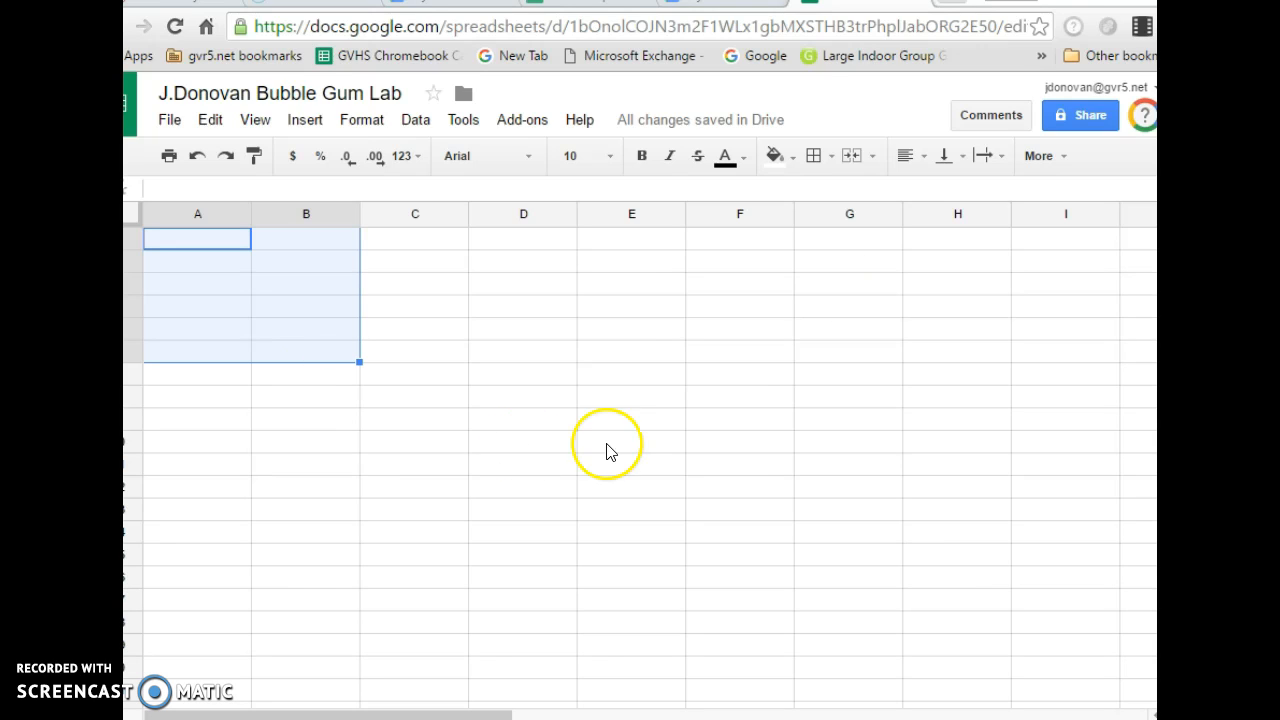
{"action": "left_click", "coordinate": [814, 160]}
{"action": "left_click", "coordinate": [820, 199]}
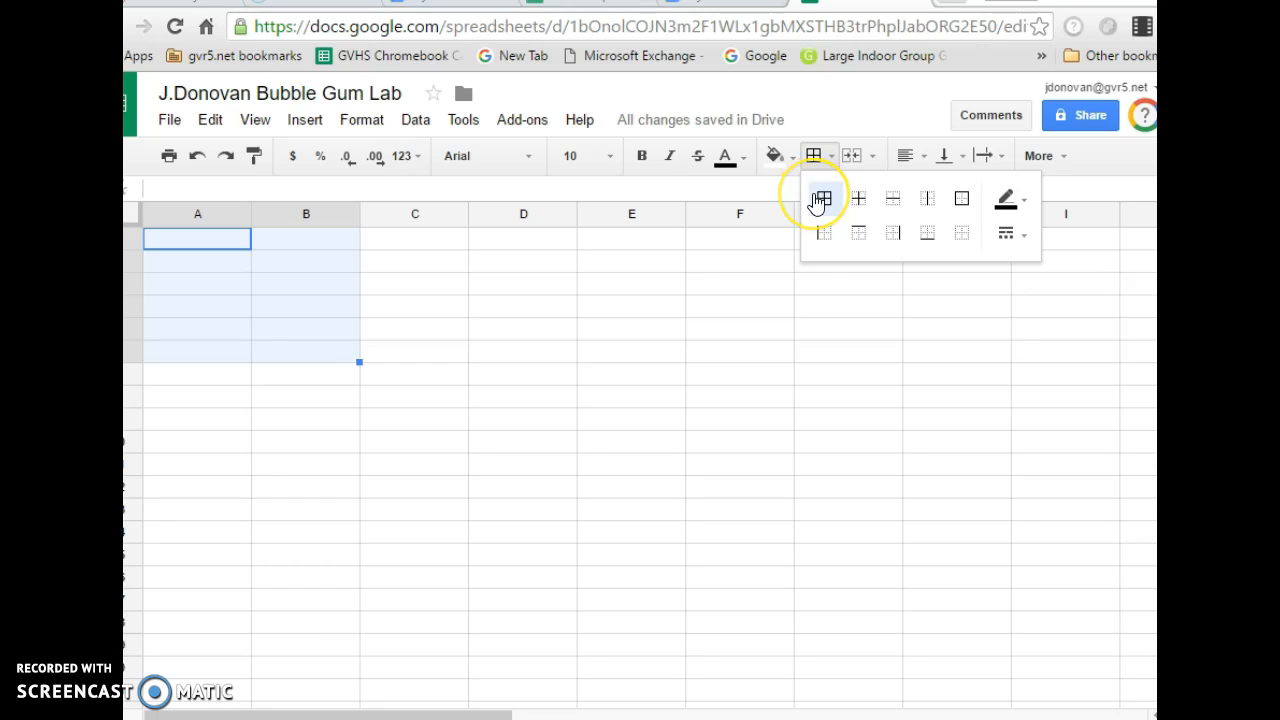
- Enter the header "# of pieced chewed" in cell A1 and widen column A to fit it
{"action": "left_click", "coordinate": [204, 248]}
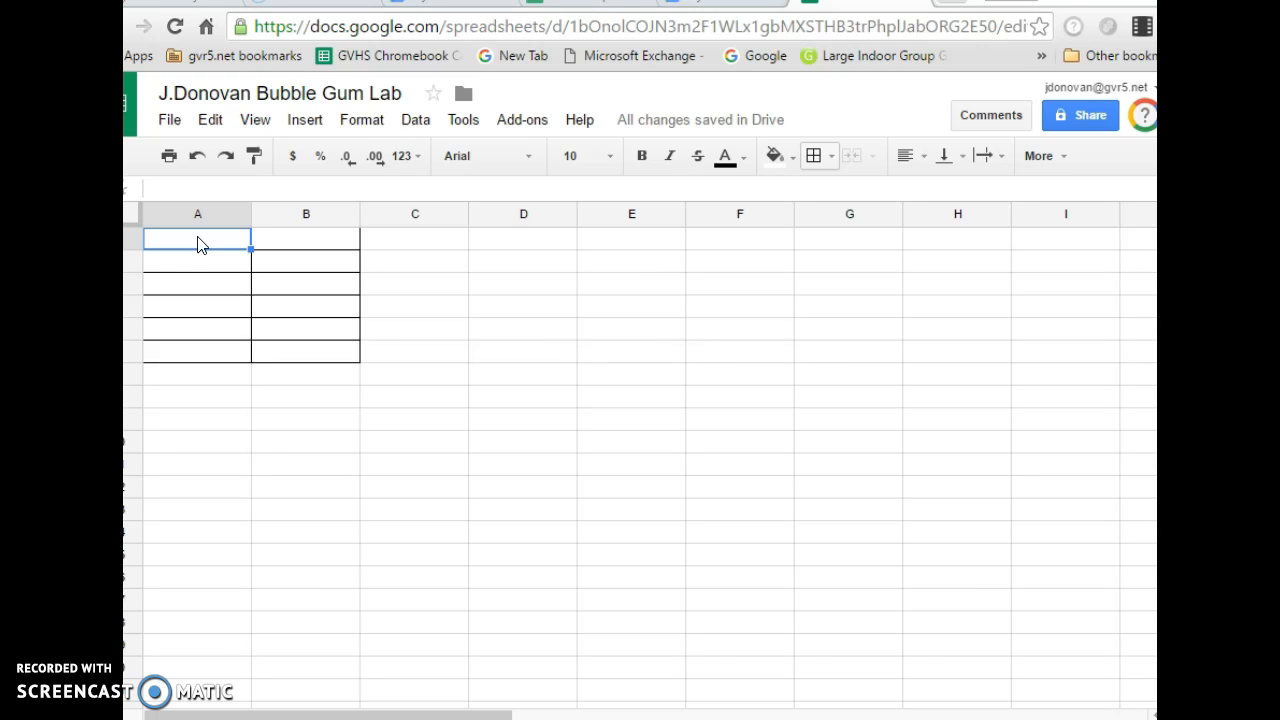
{"action": "type", "text": "# of pieced"}
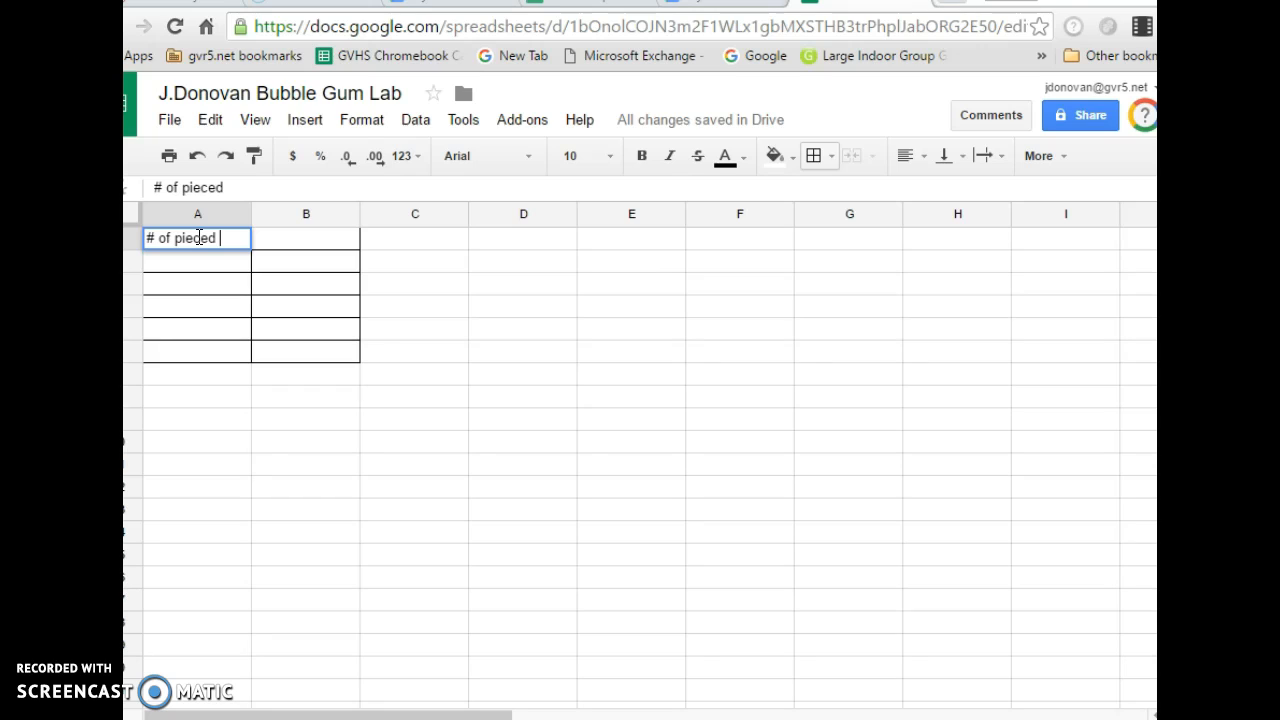
{"action": "type", "text": " chewed"}
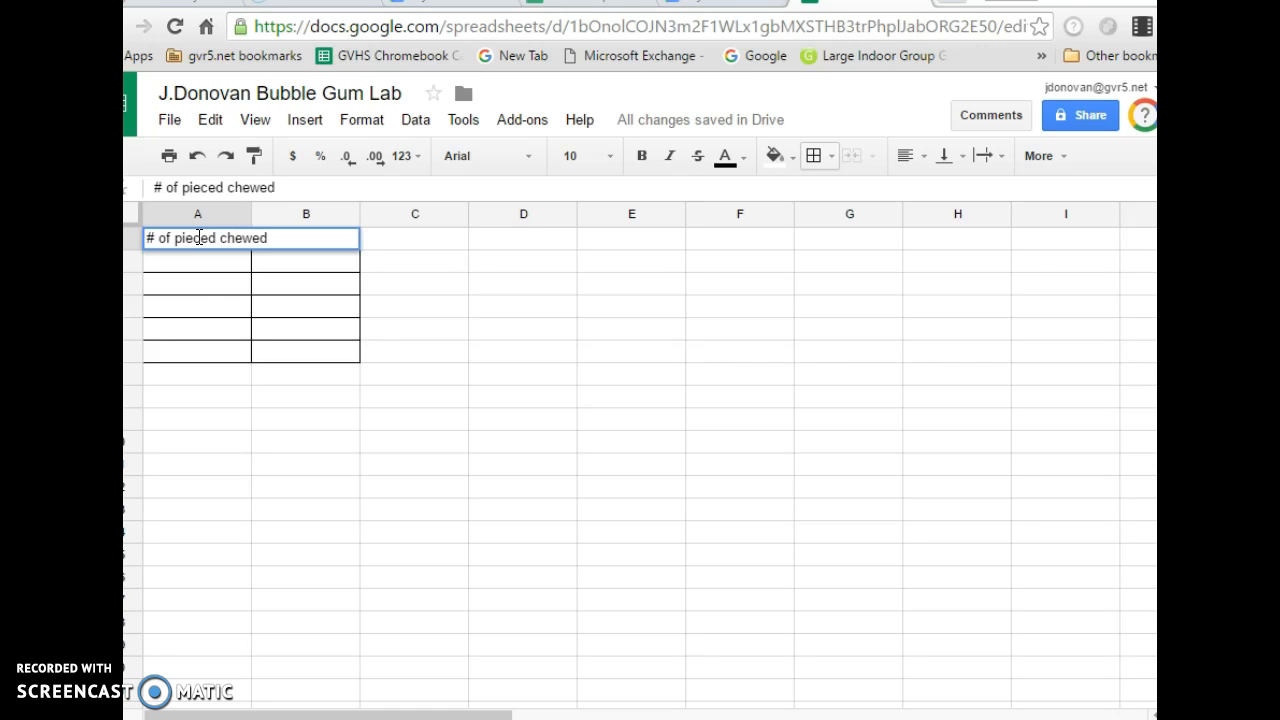
{"action": "left_click", "coordinate": [172, 308]}
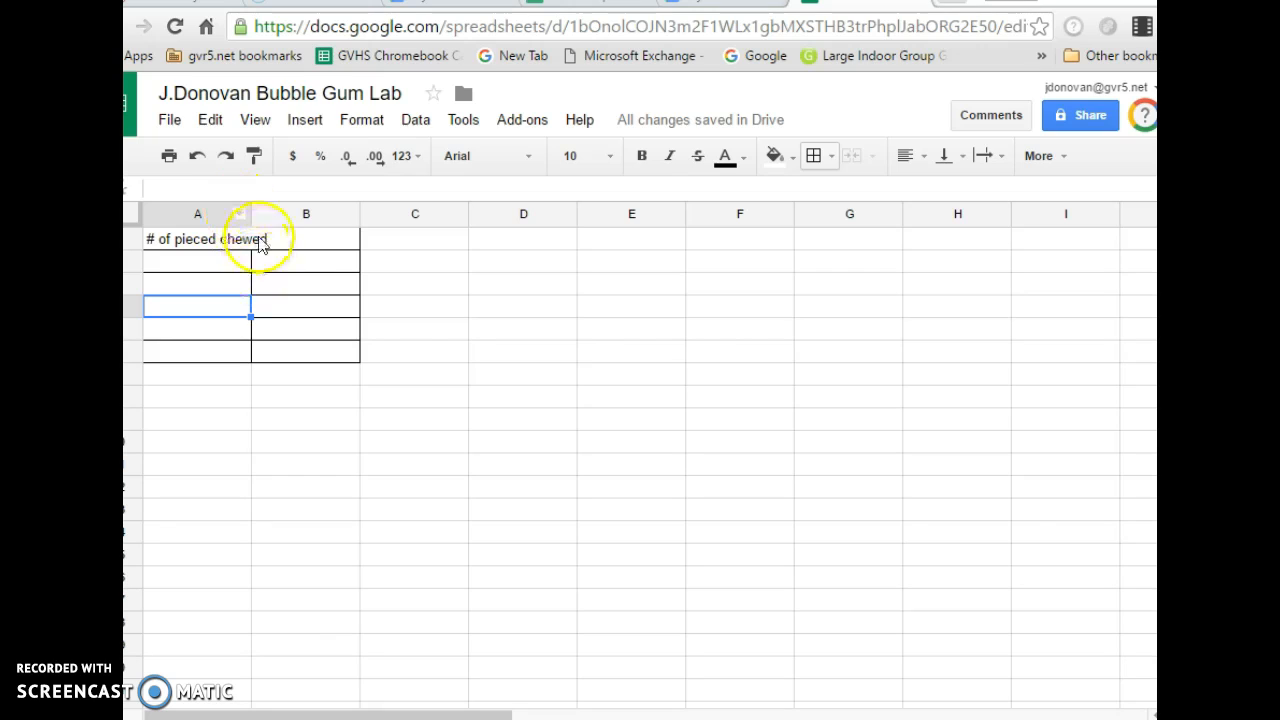
{"action": "left_click_drag", "start_coordinate": [251, 213], "coordinate": [278, 212]}
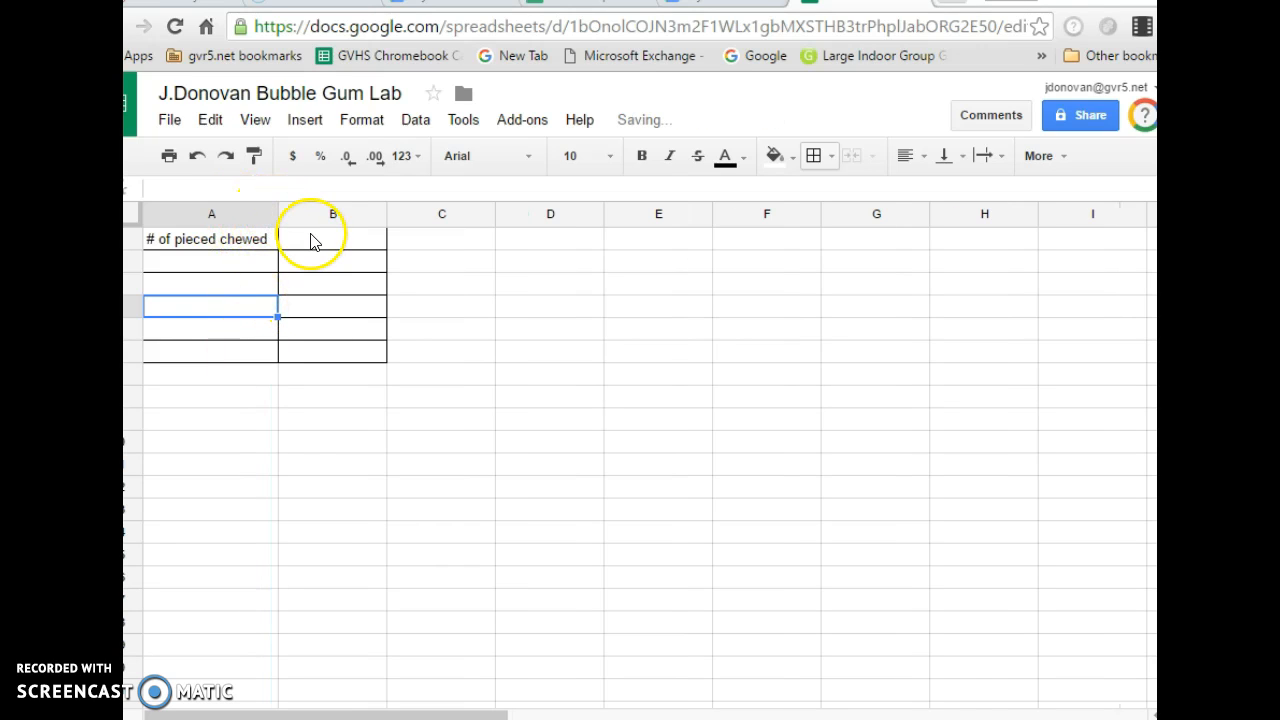
- Enter the header "diameter of bubble (mm)" in cell B1 and widen column B to fit it
{"action": "left_click", "coordinate": [310, 245]}
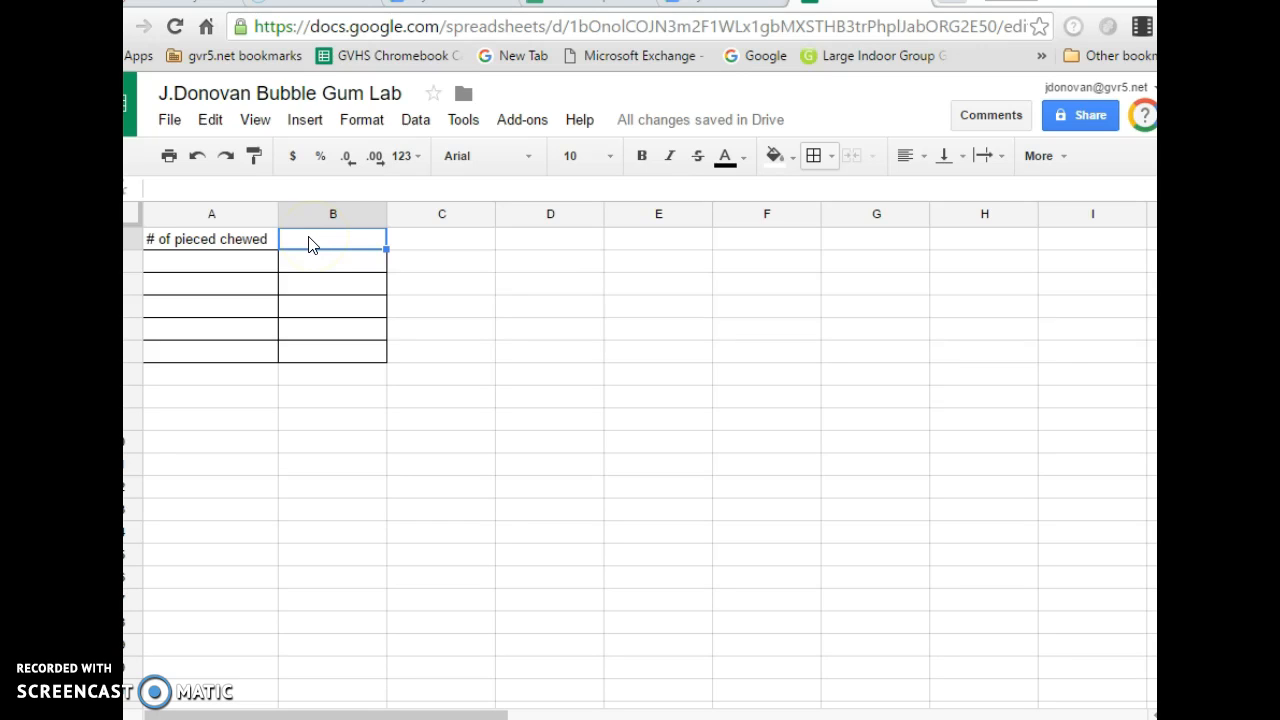
{"action": "type", "text": "diame"}
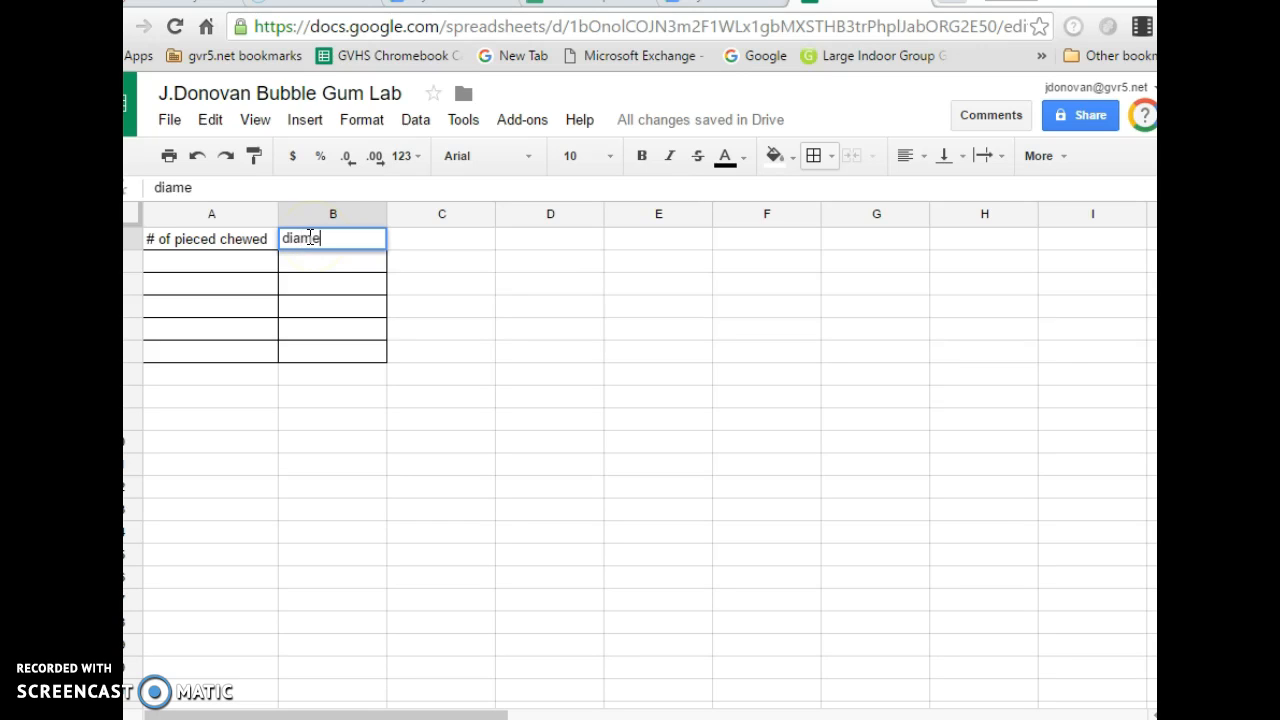
{"action": "type", "text": "ter of bubble"}
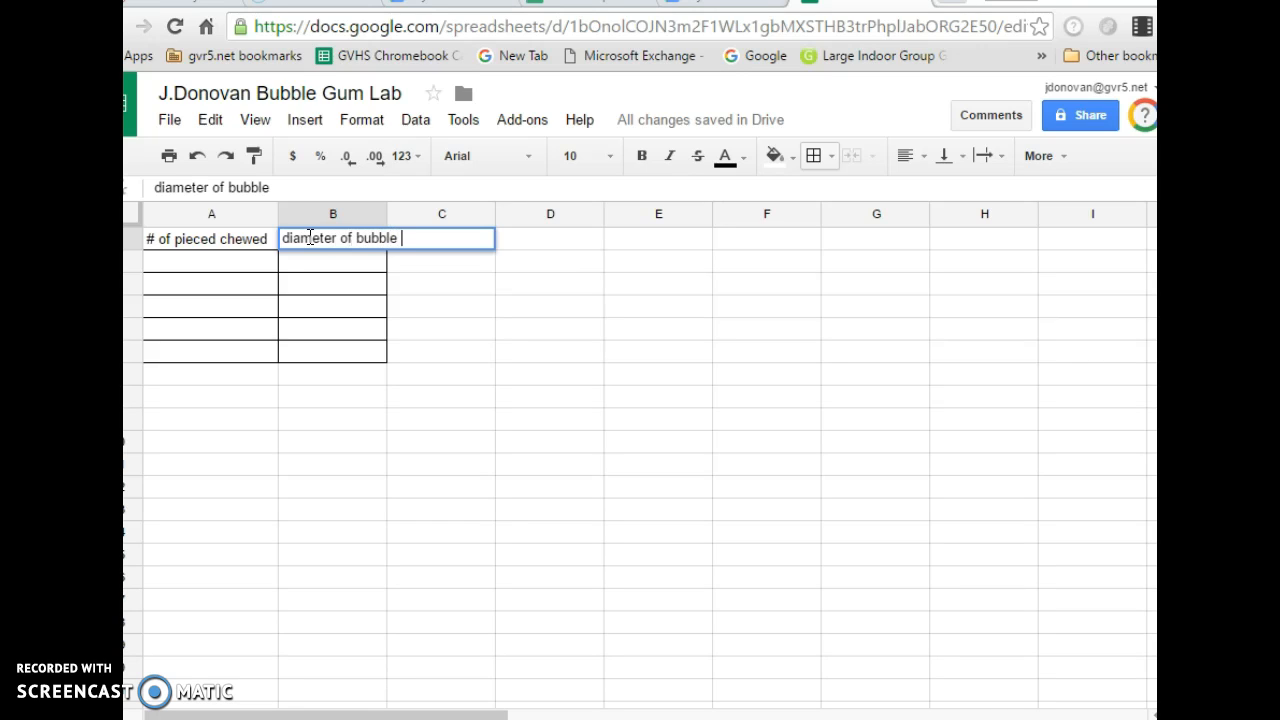
{"action": "type", "text": " (mm("}
{"action": "left_click", "coordinate": [212, 283]}
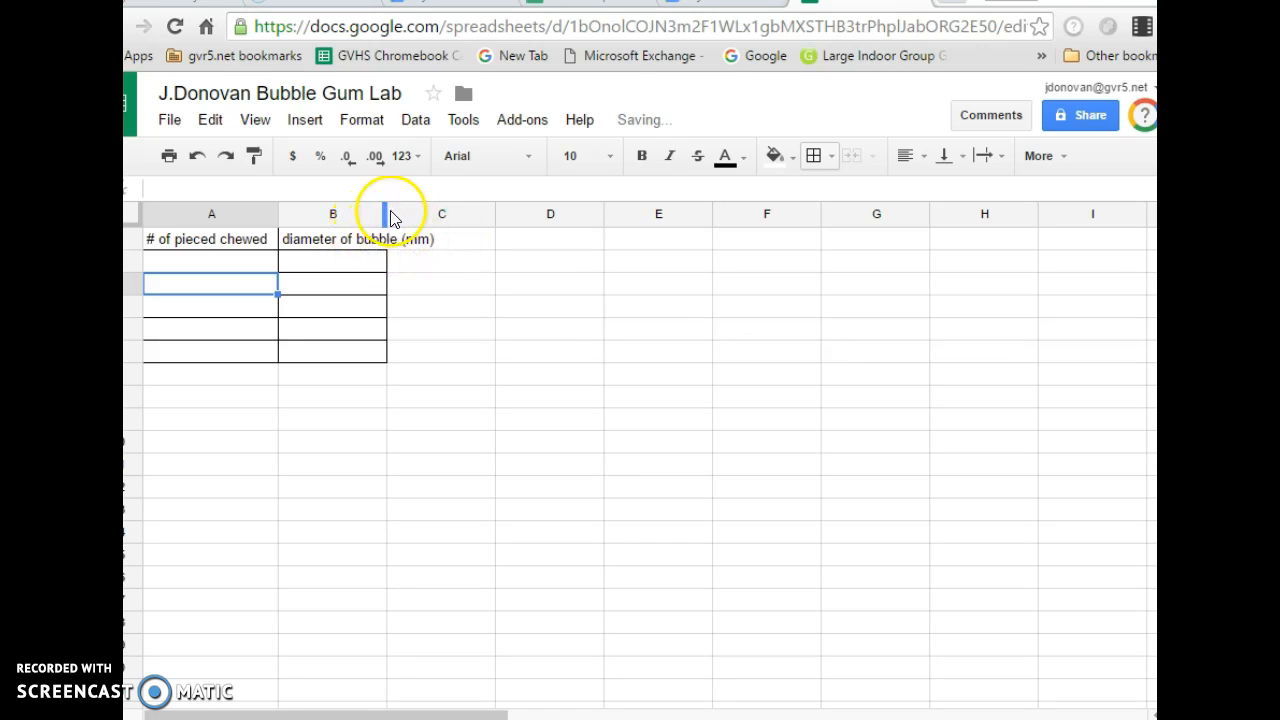
{"action": "left_click_drag", "start_coordinate": [387, 214], "coordinate": [444, 214]}
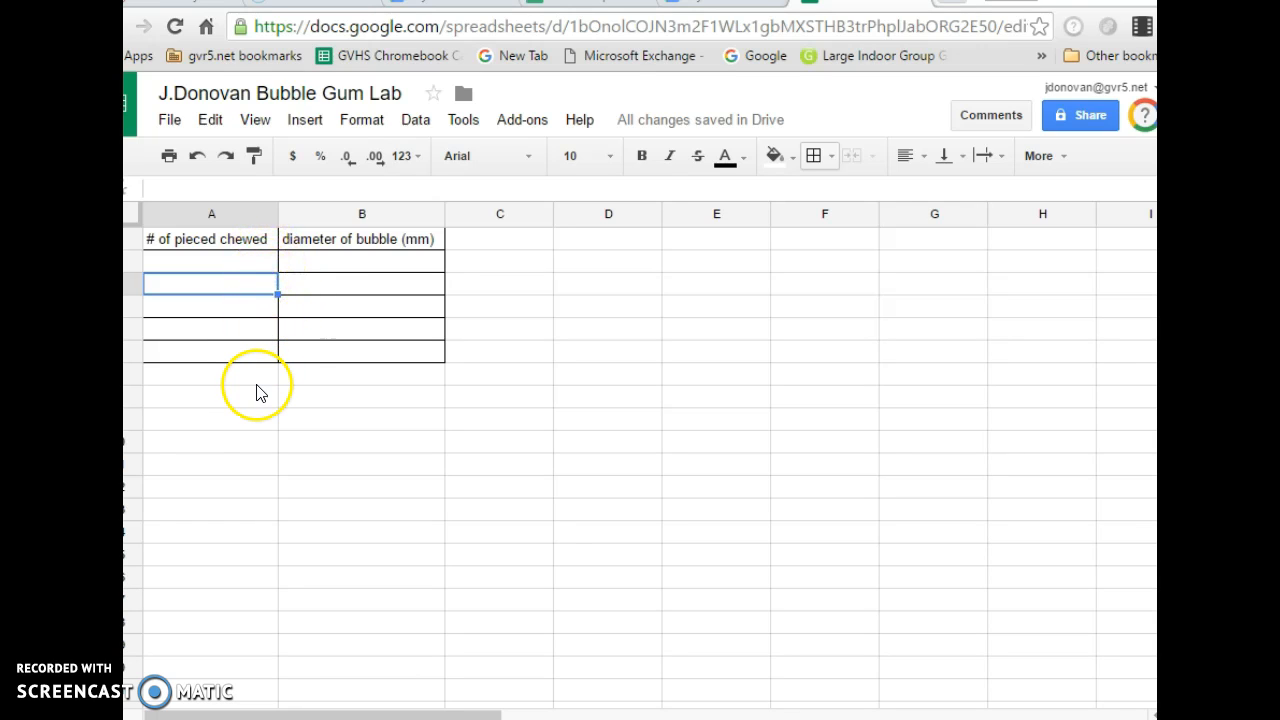
- Enter the piece counts 2, 4, 6, 8 and 10 in cells A2 to A6
{"action": "left_click", "coordinate": [262, 258]}
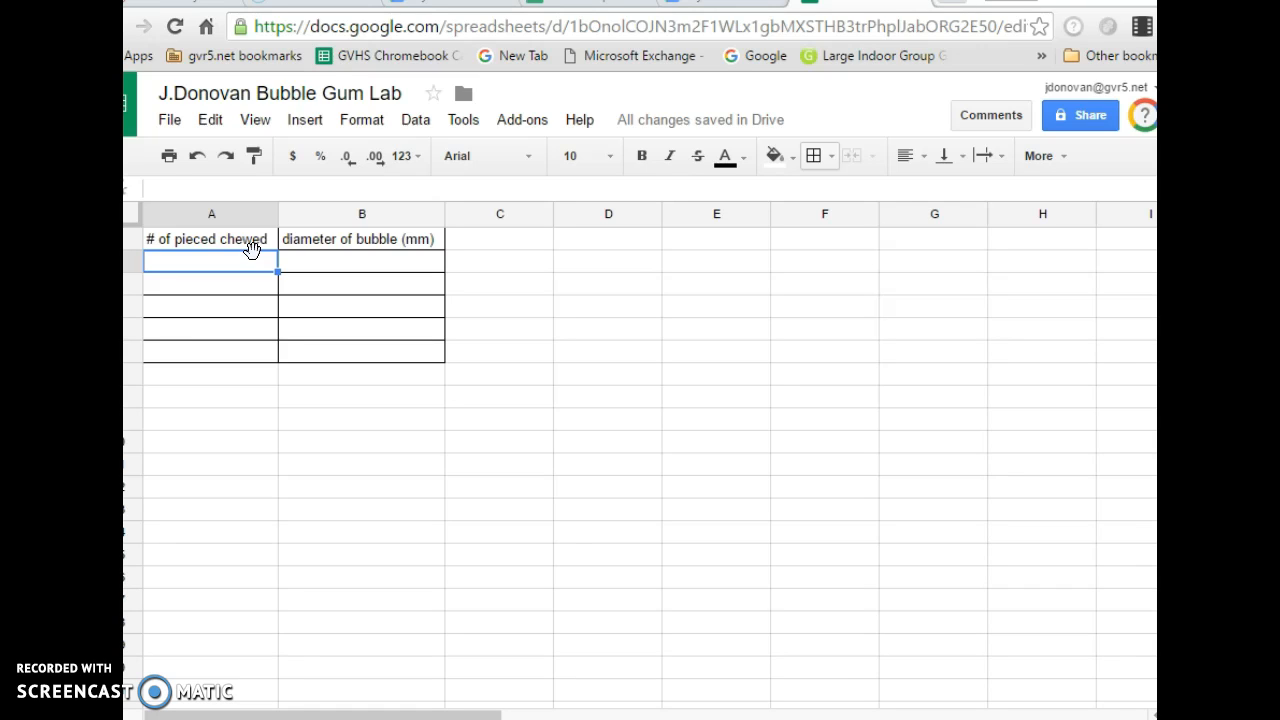
{"action": "type", "text": "2"}
{"action": "key", "text": "Return"}
{"action": "type", "text": "4"}
{"action": "key", "text": "Return"}
{"action": "type", "text": "6"}
{"action": "key", "text": "Return"}
{"action": "type", "text": "8"}
{"action": "key", "text": "Return"}
{"action": "type", "text": "10"}
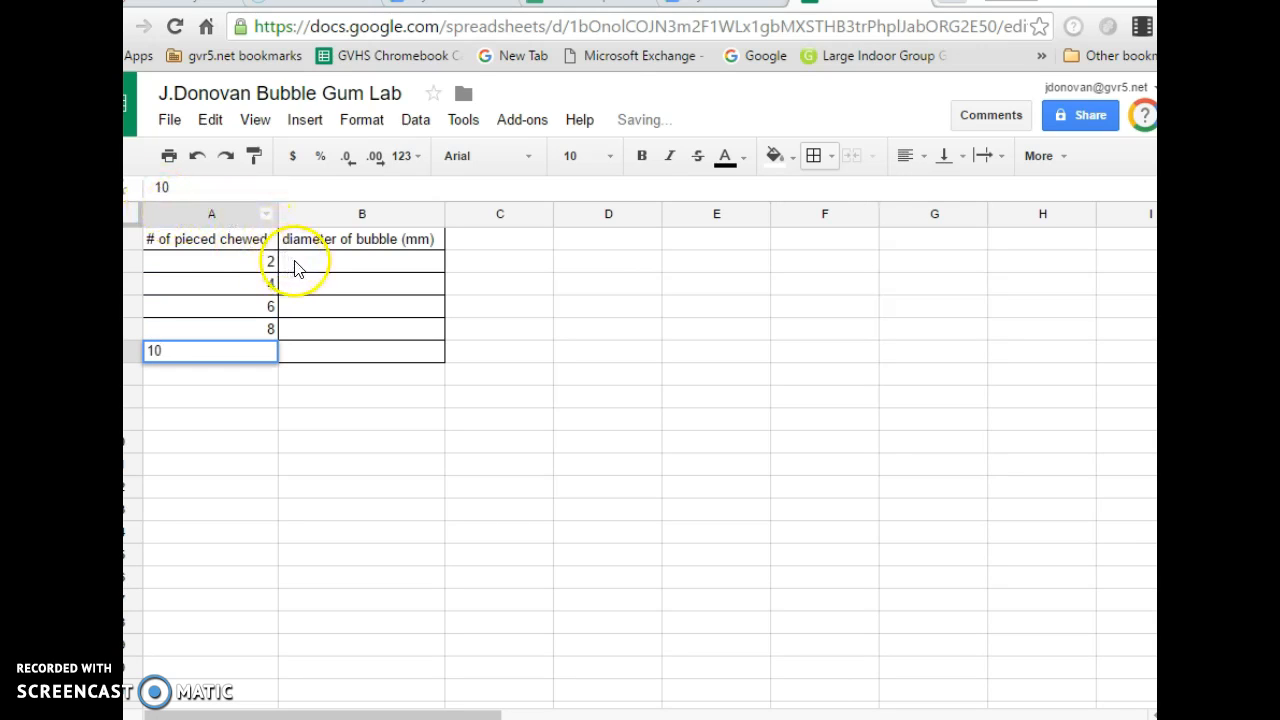
- Enter the bubble diameters 32, 33, 40, 36 and 25 in cells B2 to B6
{"action": "left_click", "coordinate": [301, 268]}
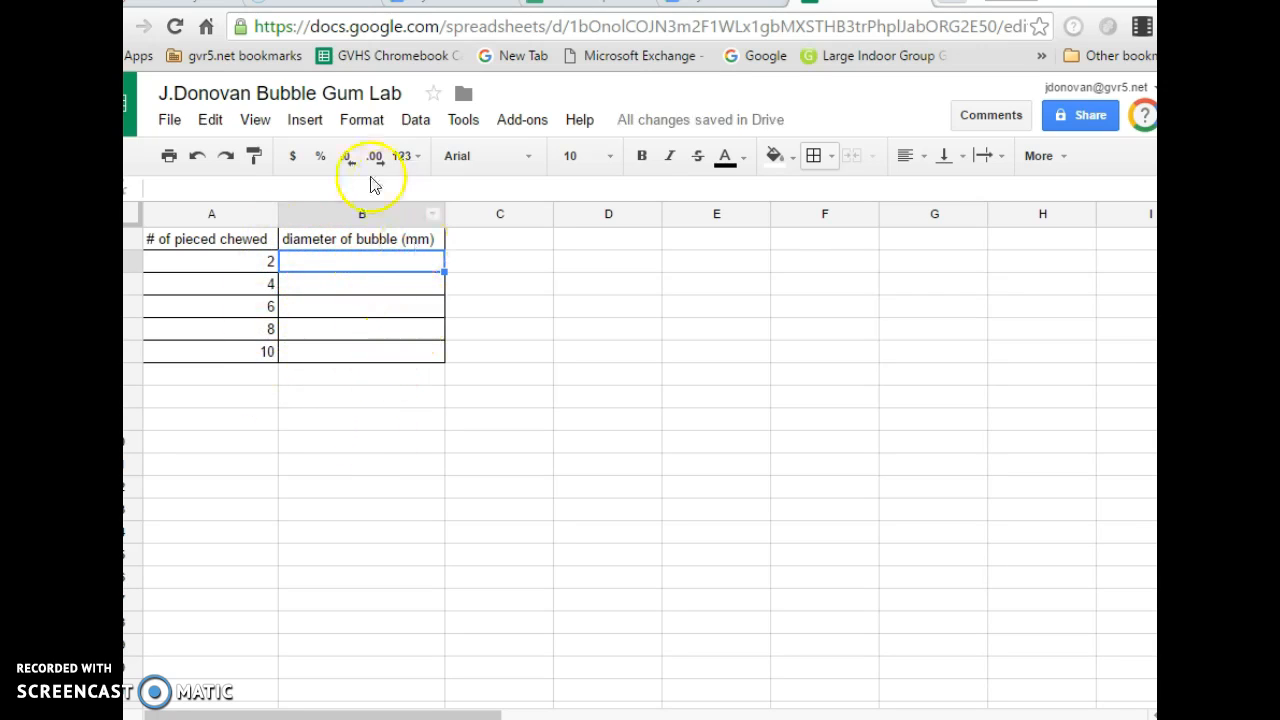
{"action": "type", "text": "32"}
{"action": "key", "text": "Return"}
{"action": "type", "text": "33"}
{"action": "key", "text": "Return"}
{"action": "type", "text": "40"}
{"action": "key", "text": "Return"}
{"action": "type", "text": "36"}
{"action": "key", "text": "Return"}
{"action": "type", "text": "25"}
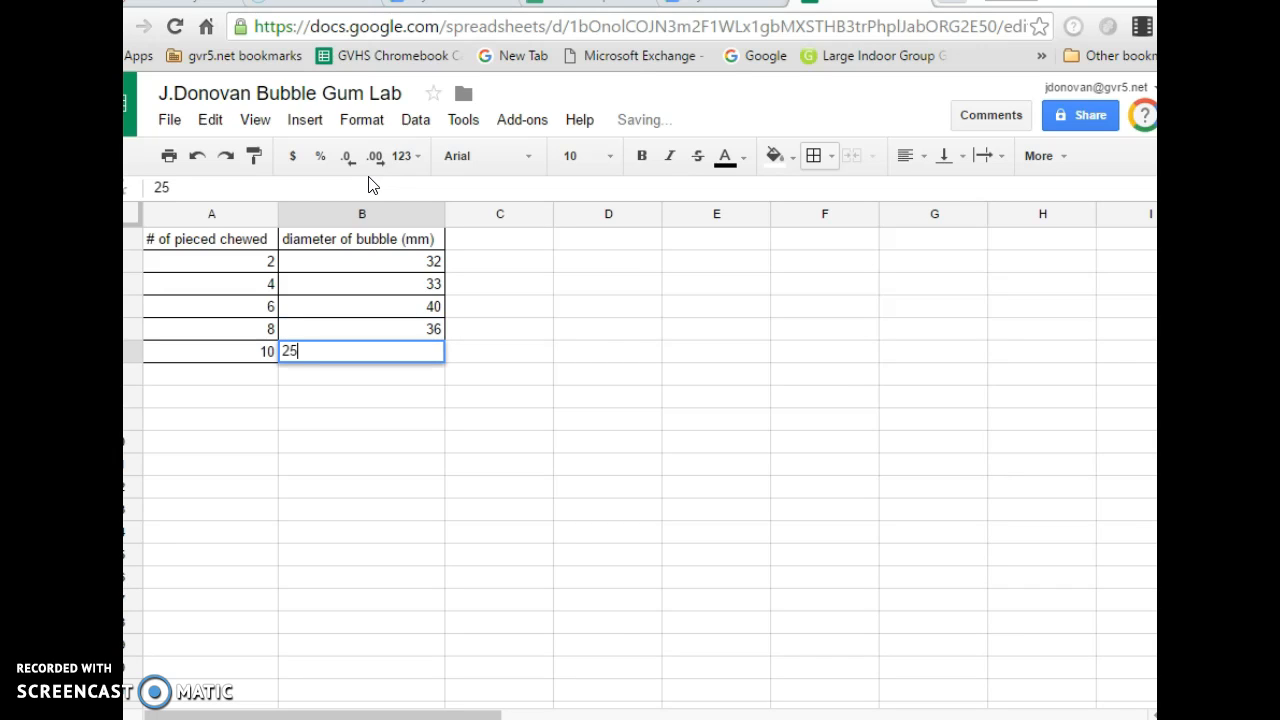
{"action": "left_click", "coordinate": [415, 428]}
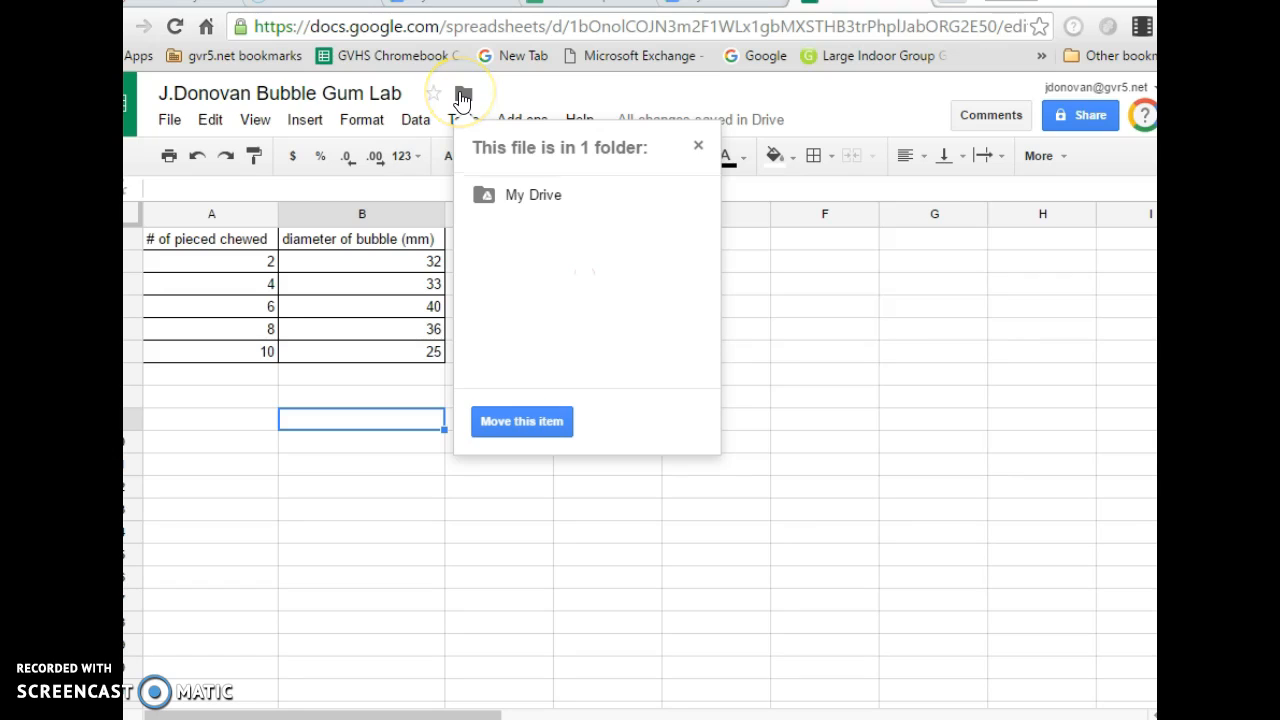
{"action": "left_click", "coordinate": [540, 438]}
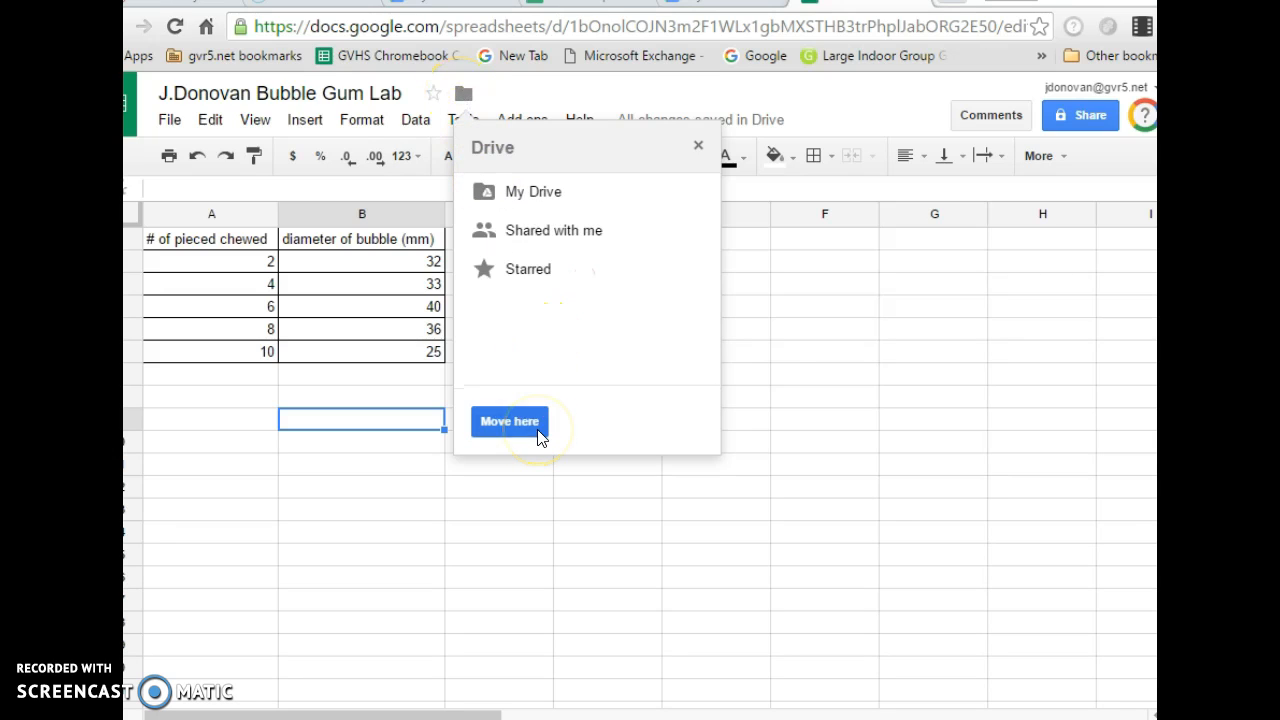
{"action": "left_click", "coordinate": [542, 197]}
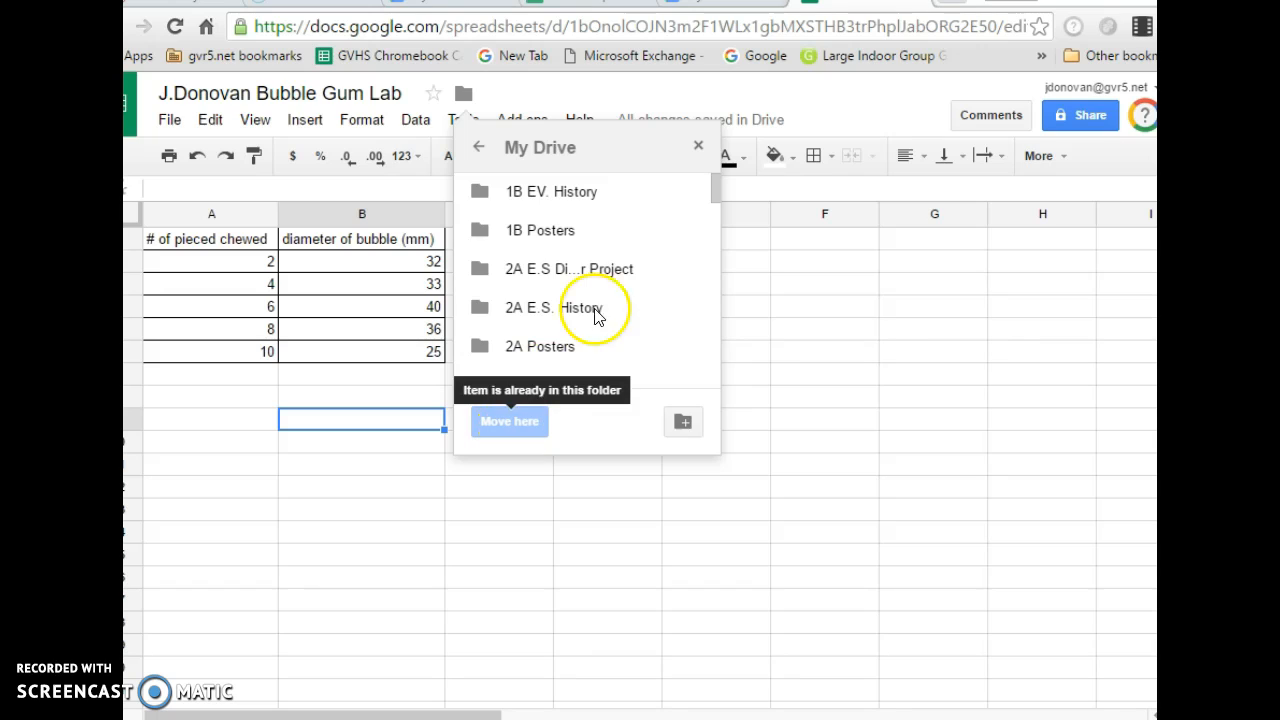
{"action": "left_click", "coordinate": [697, 147]}
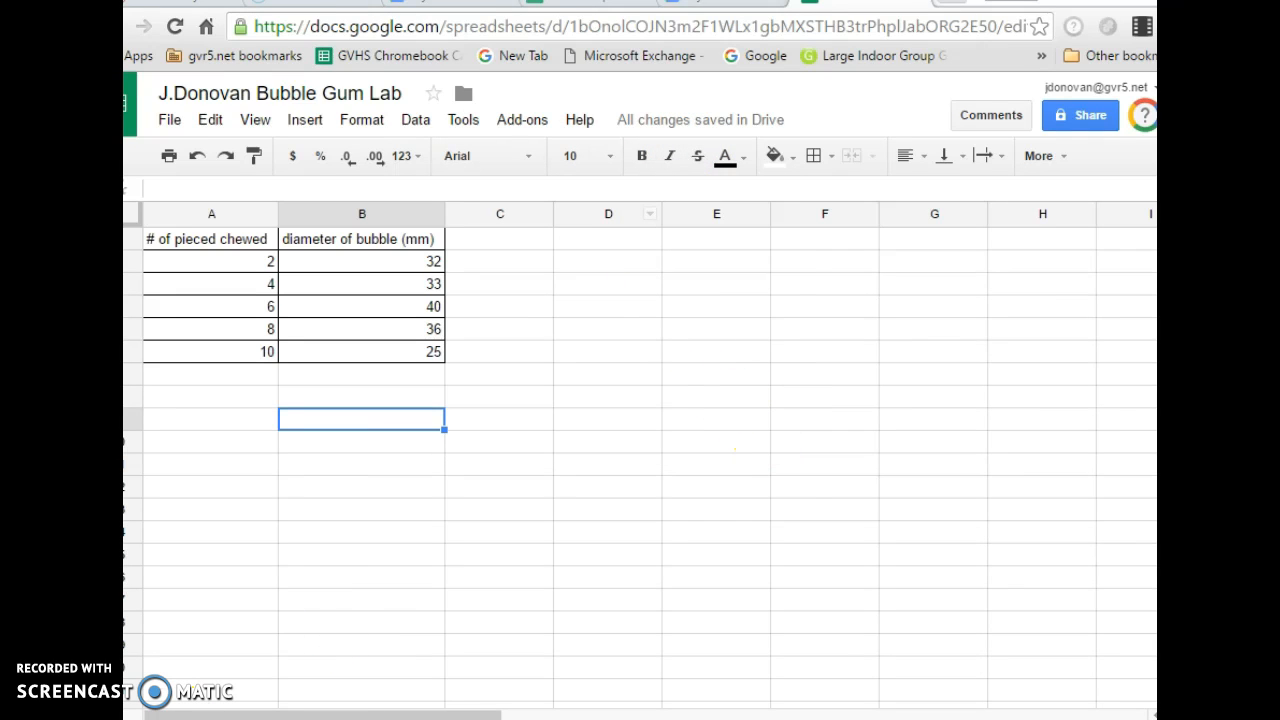